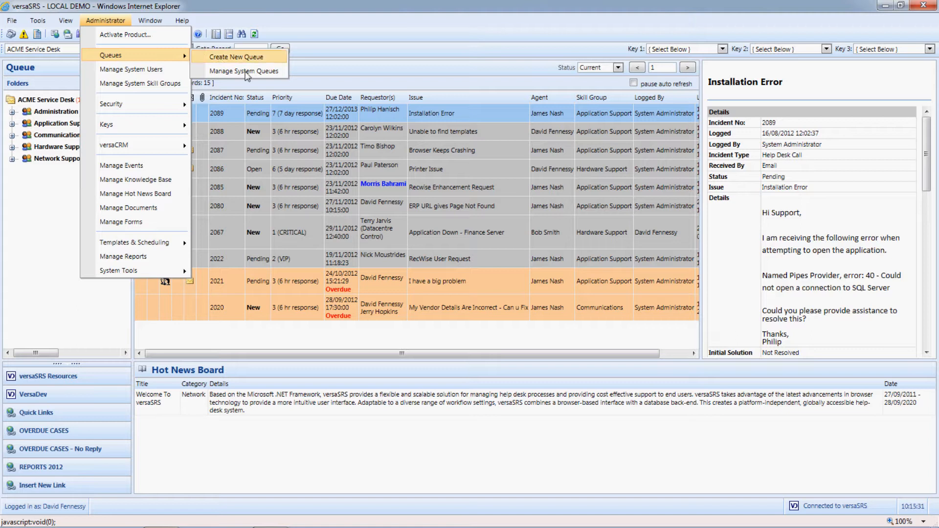
Step: Open the ACME Service Desk queue for editing from the system queues and examine its primary address in the general settings
left_click(249, 72)
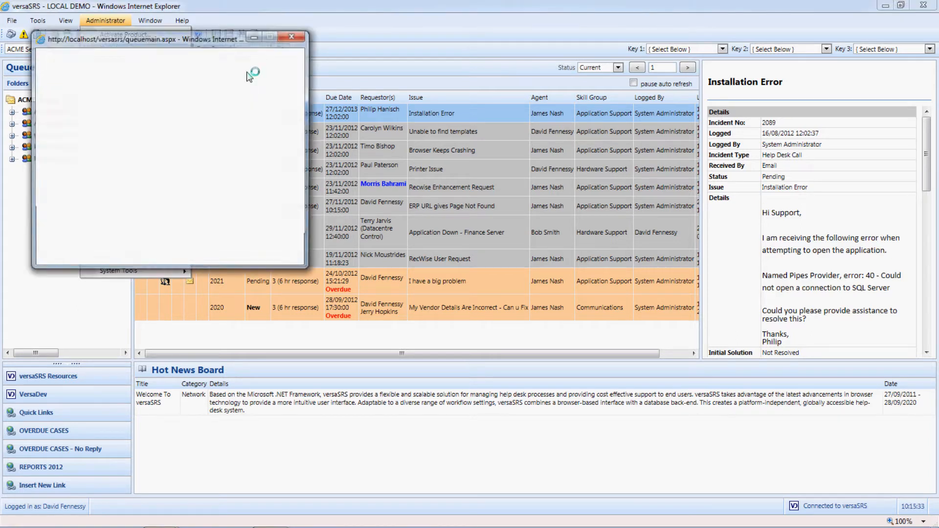
left_click_drag(211, 47, 323, 82)
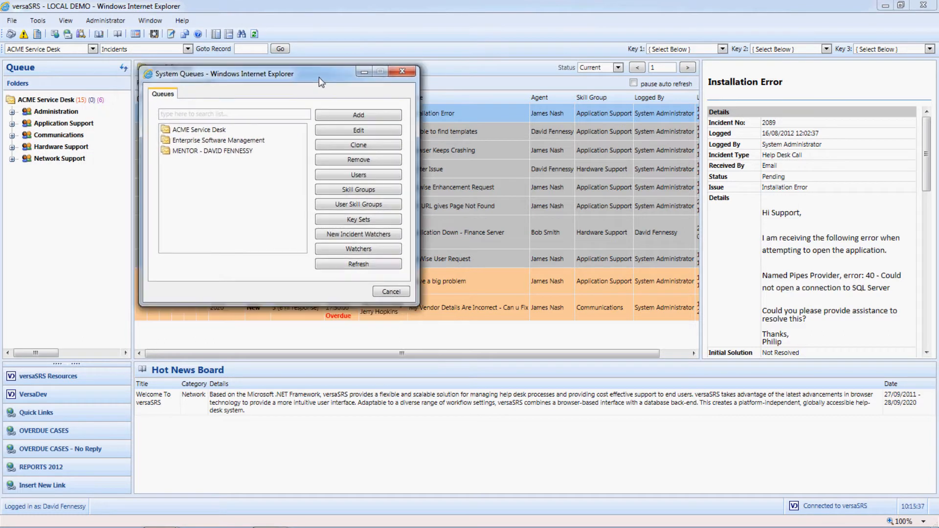
left_click(237, 131)
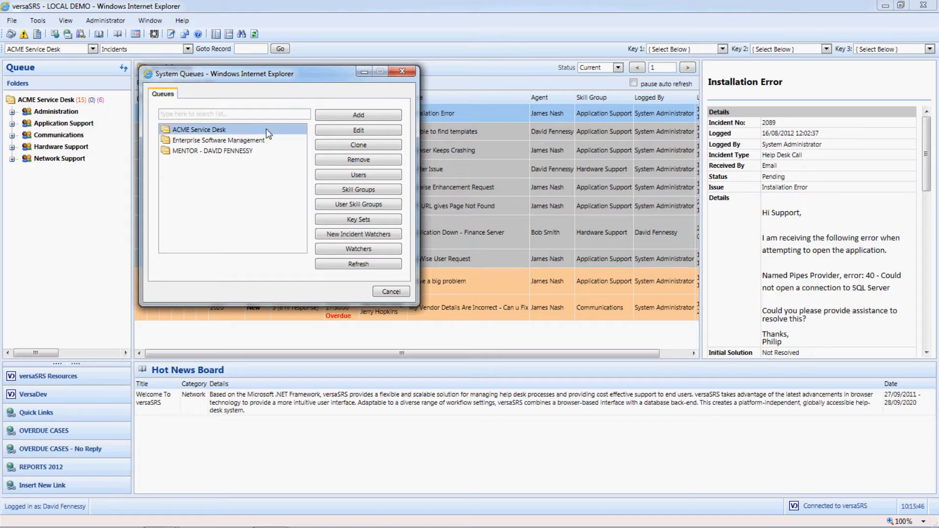
left_click(335, 131)
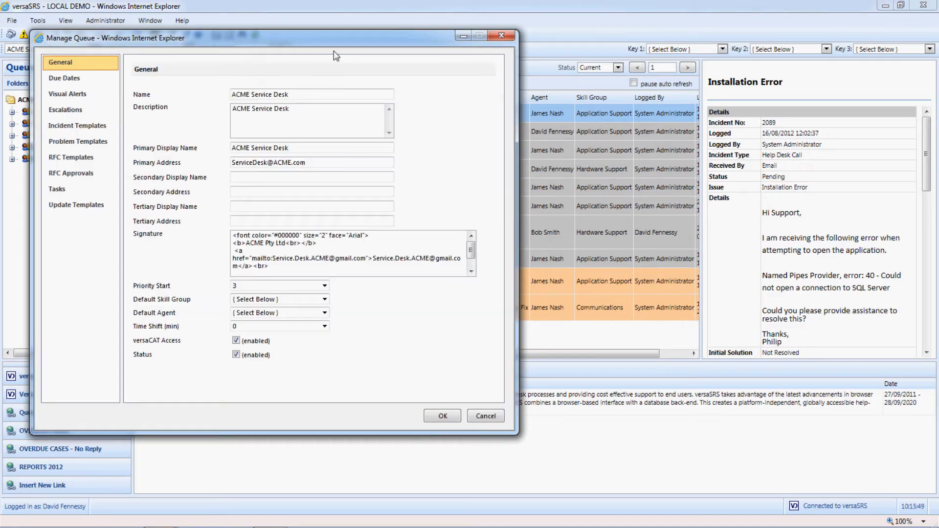
left_click_drag(337, 47, 499, 74)
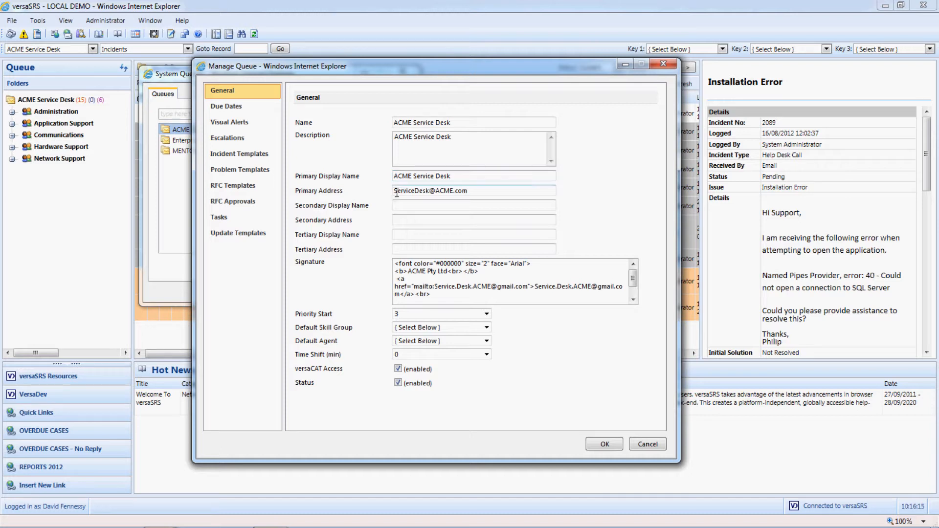
left_click_drag(395, 192, 470, 195)
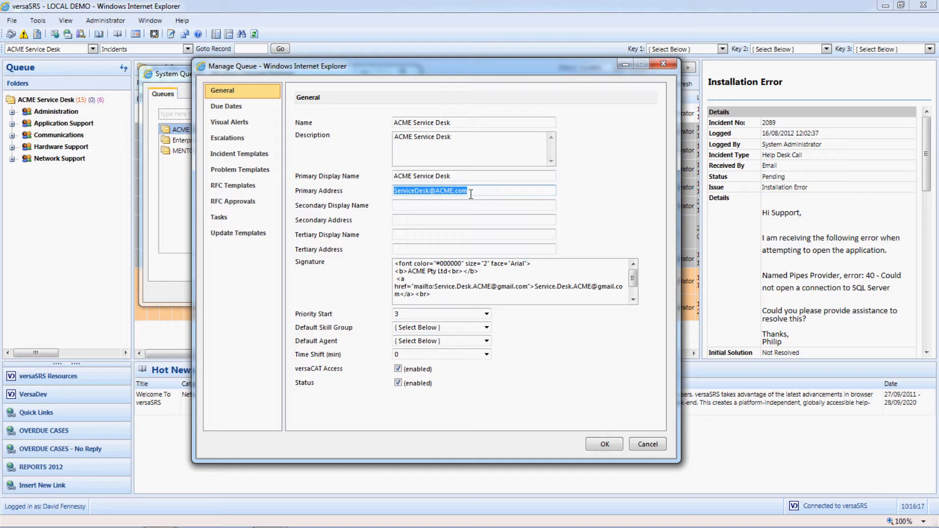
left_click(485, 192)
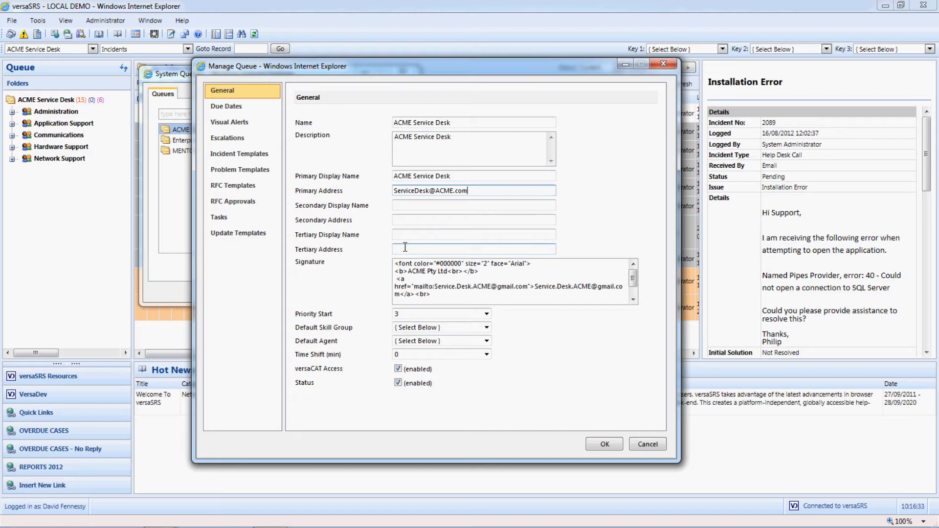
Step: Open the queue's signature in the HTML editor, check its code view, and save and close it
double_click(492, 287)
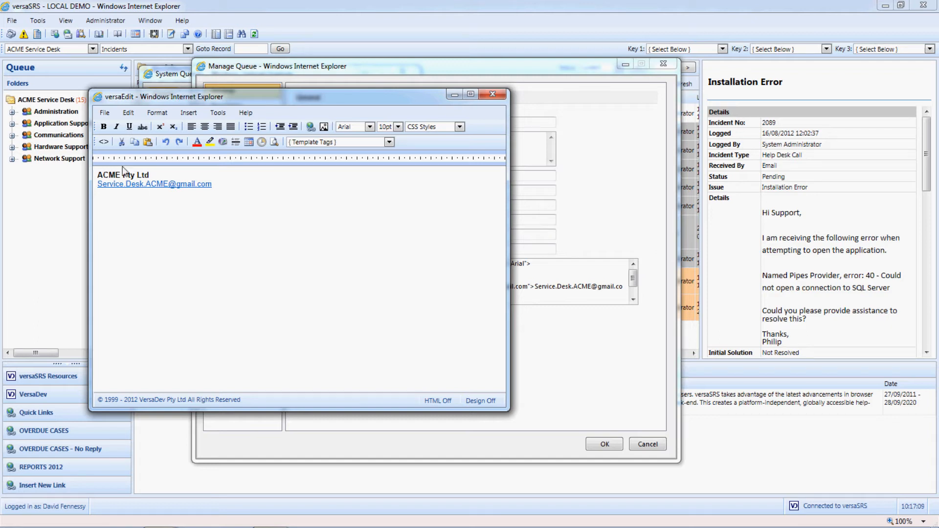
left_click(103, 142)
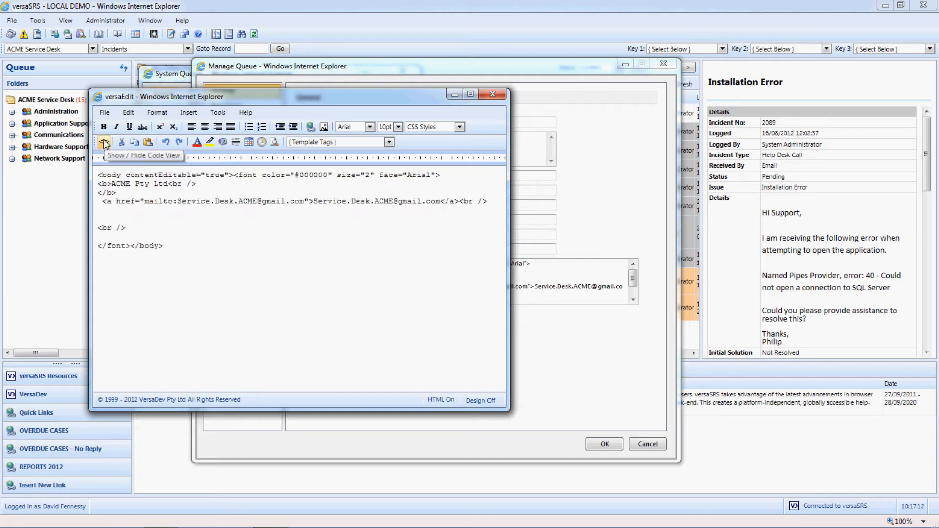
left_click(103, 142)
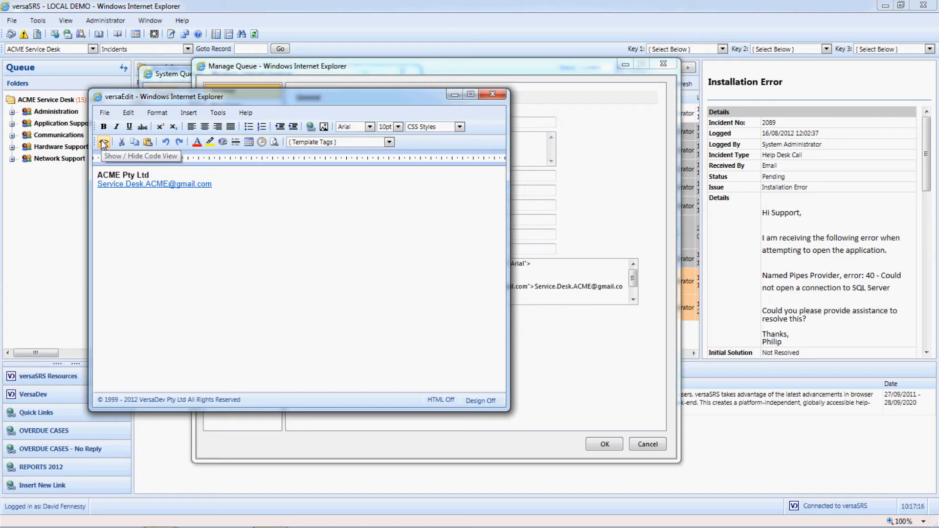
left_click(104, 113)
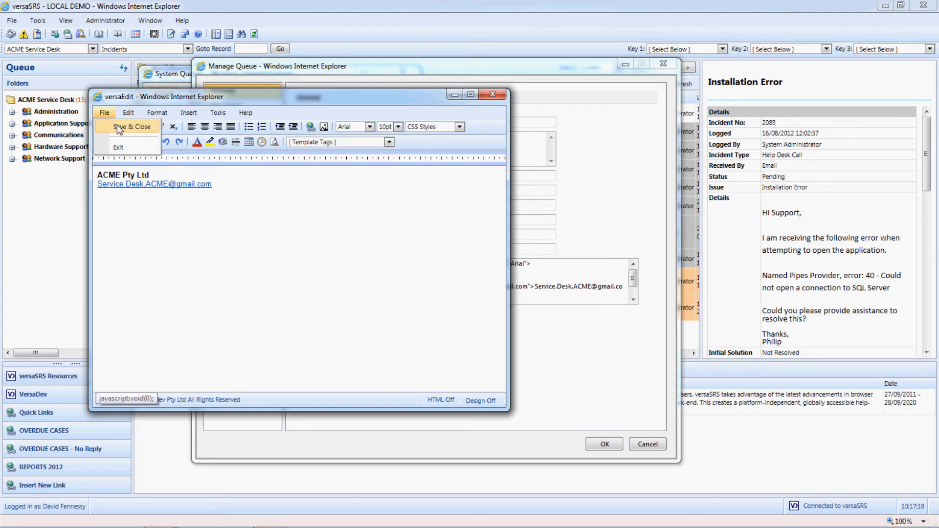
left_click(120, 127)
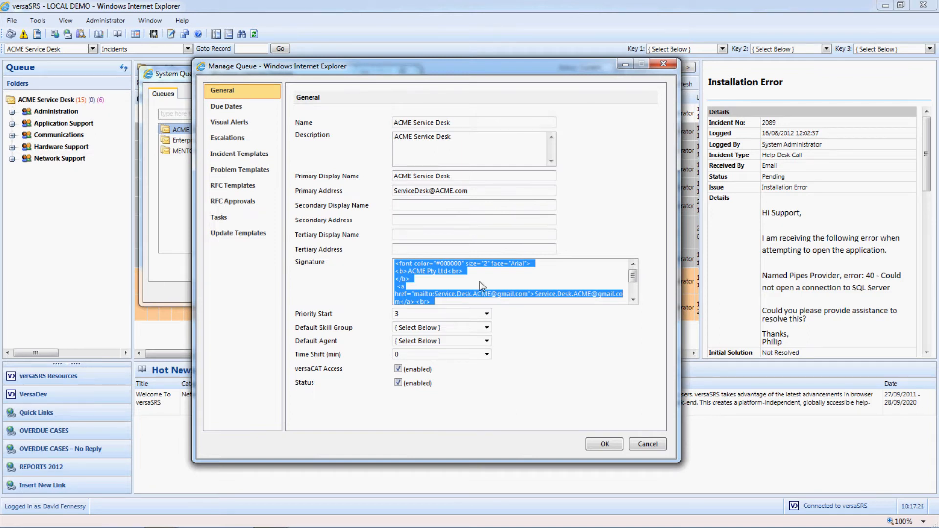
left_click(532, 324)
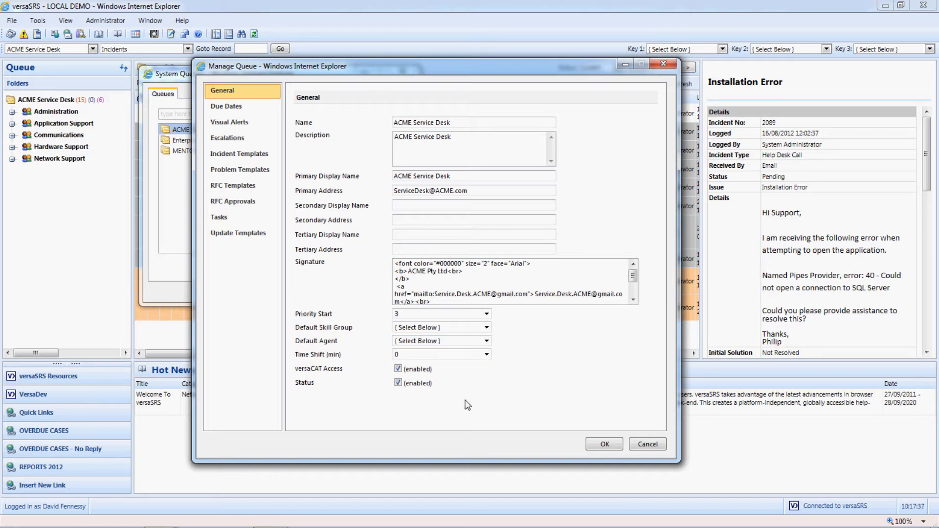
Step: Review the queue's due date, visual alert and escalation settings
left_click(255, 108)
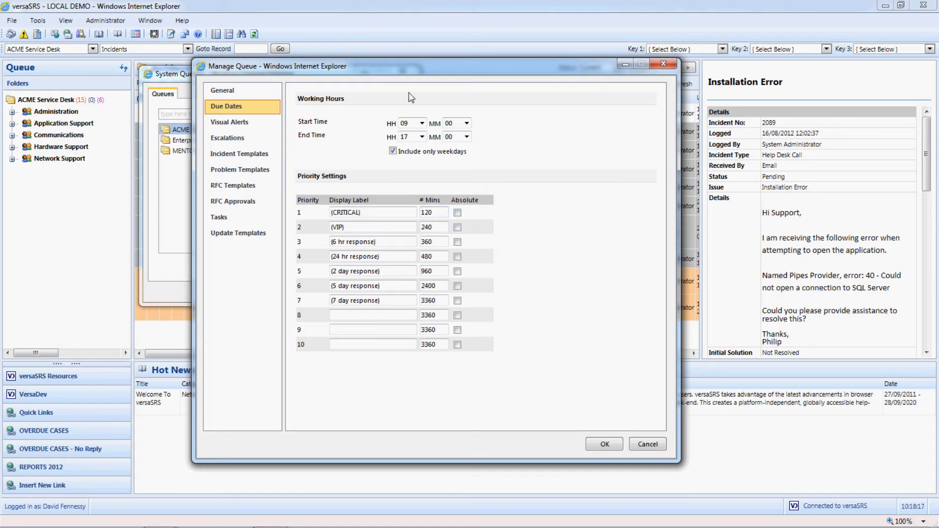
left_click(457, 213)
left_click(273, 130)
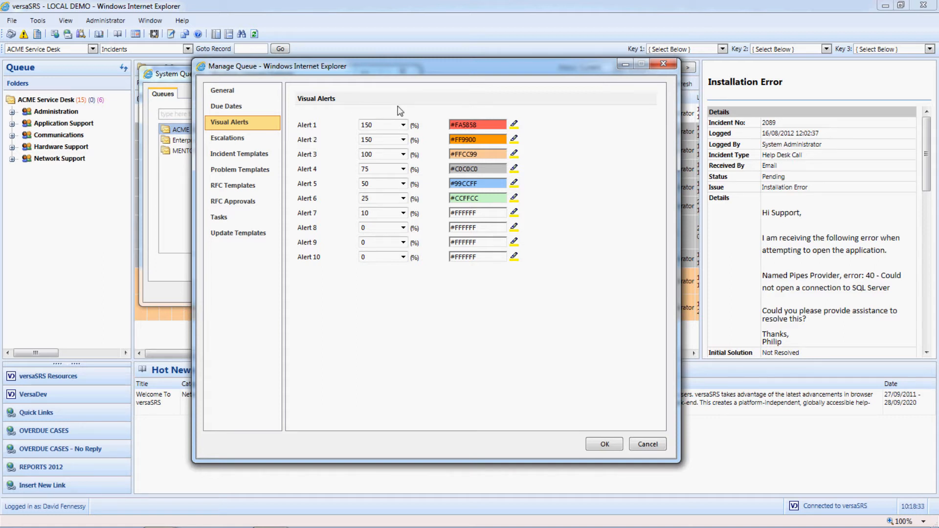
left_click_drag(411, 71, 317, 57)
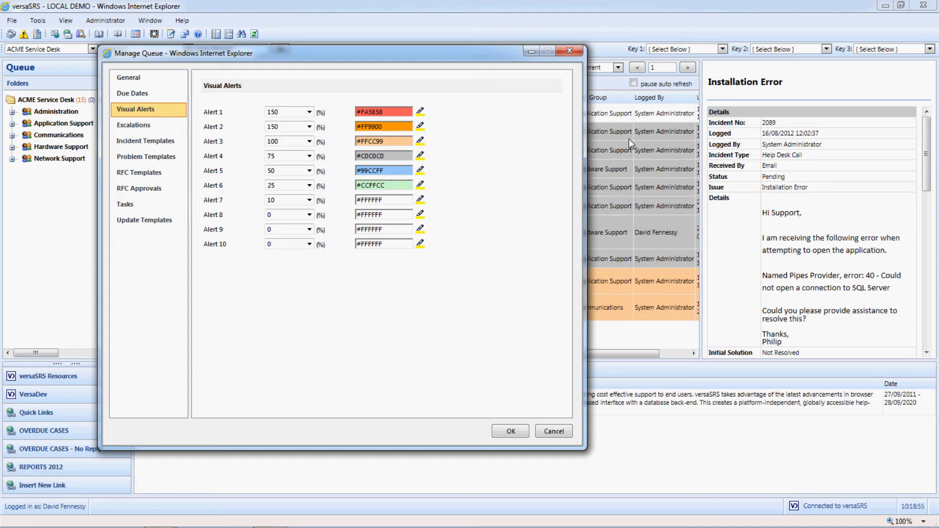
left_click(169, 125)
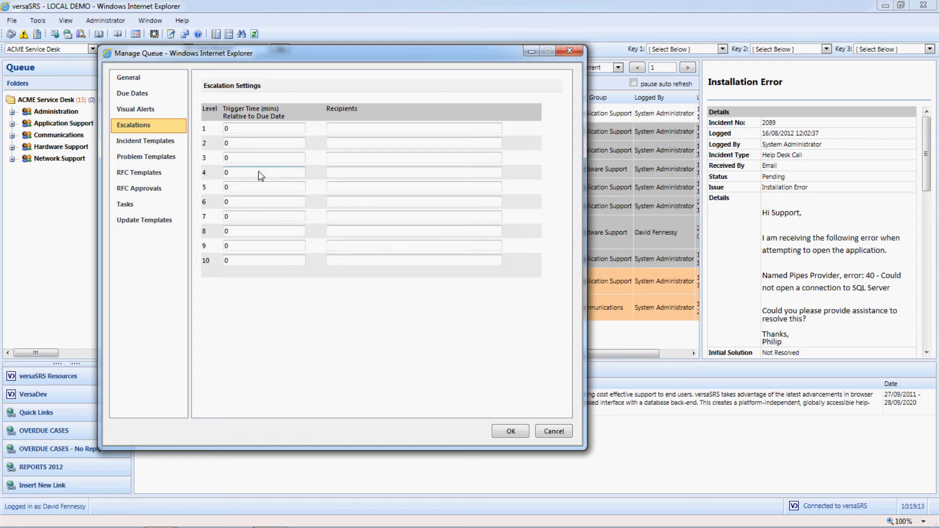
Step: Examine the Open Confirmation incident message in the editor, including the available template tags and the [QUEUESIGNATURE] tag, and close it without saving
left_click(177, 145)
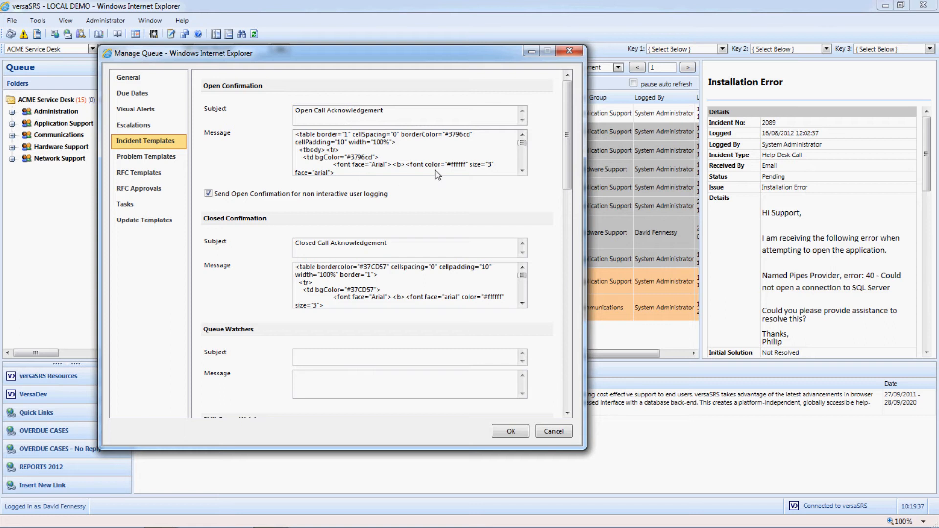
double_click(444, 155)
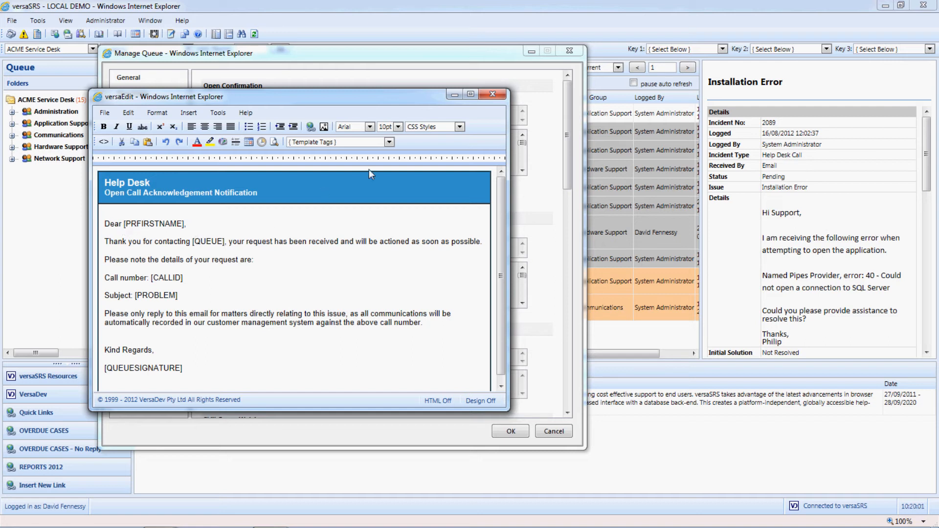
left_click(390, 142)
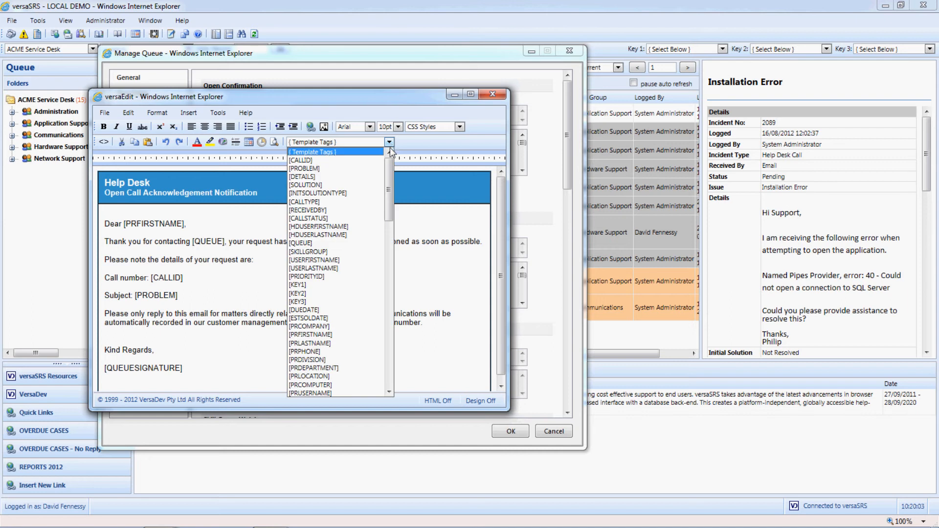
mouse_move(389, 166)
left_mouse_down()
mouse_move(389, 262)
mouse_move(388, 159)
left_mouse_up()
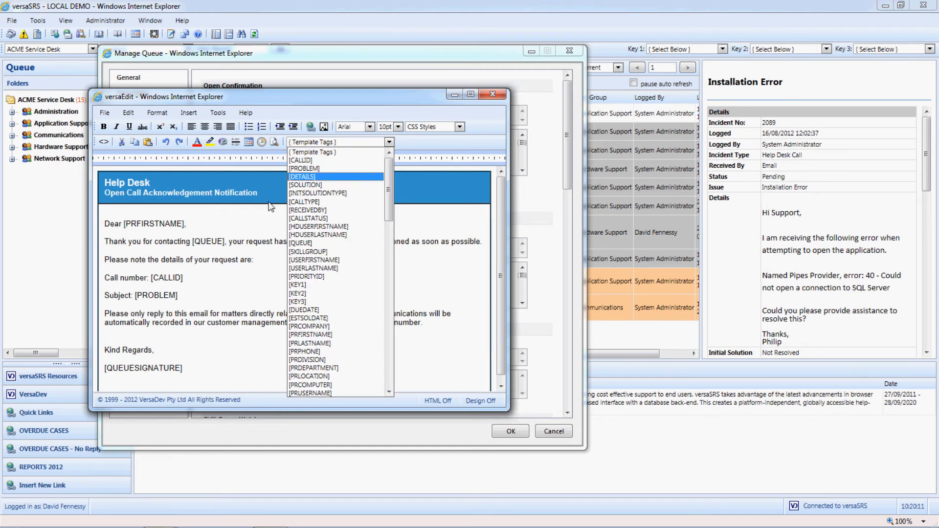
left_click(243, 224)
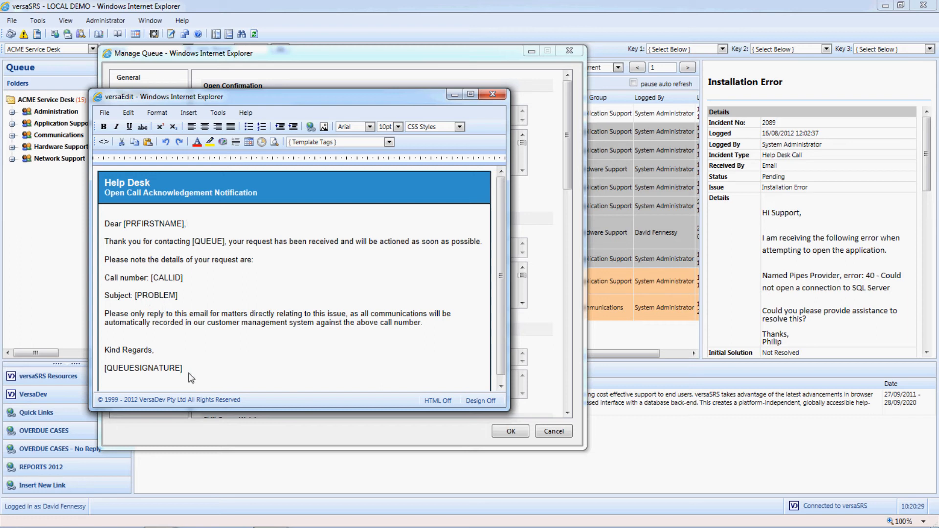
left_click_drag(190, 372, 107, 372)
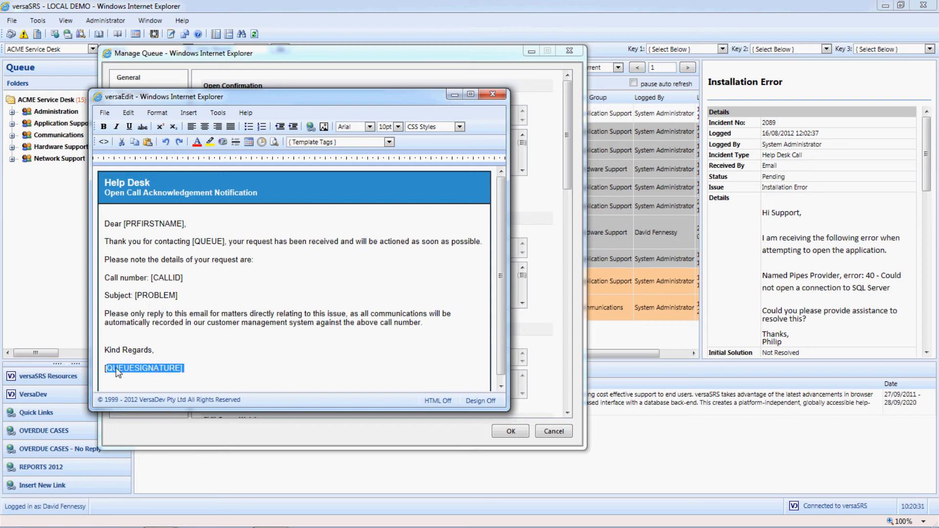
left_click(493, 94)
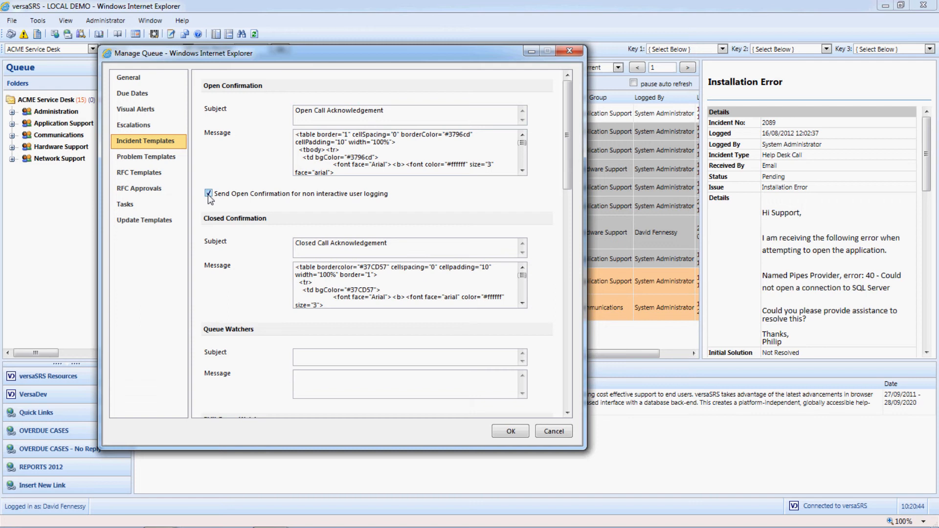
Step: View the Closed Confirmation and Skill Group Watchers incident messages in the editor, closing each without saving
double_click(384, 289)
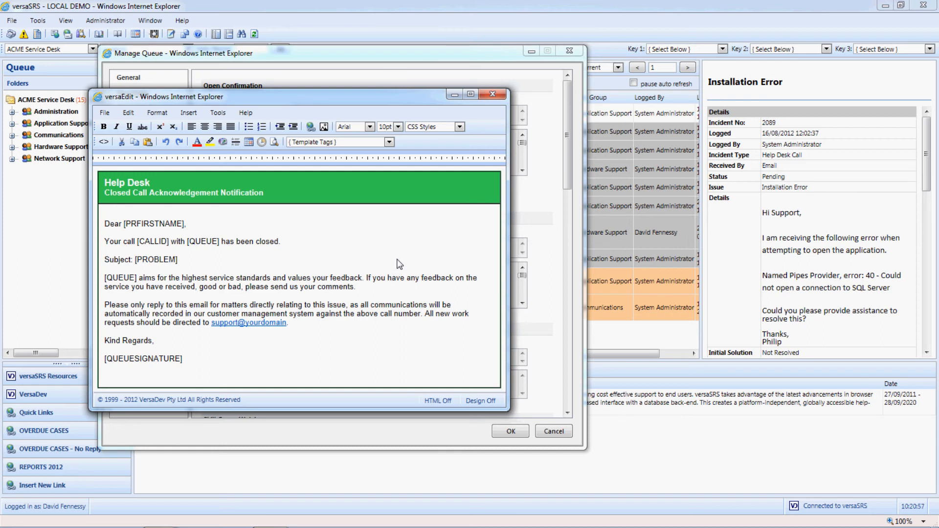
left_click(494, 95)
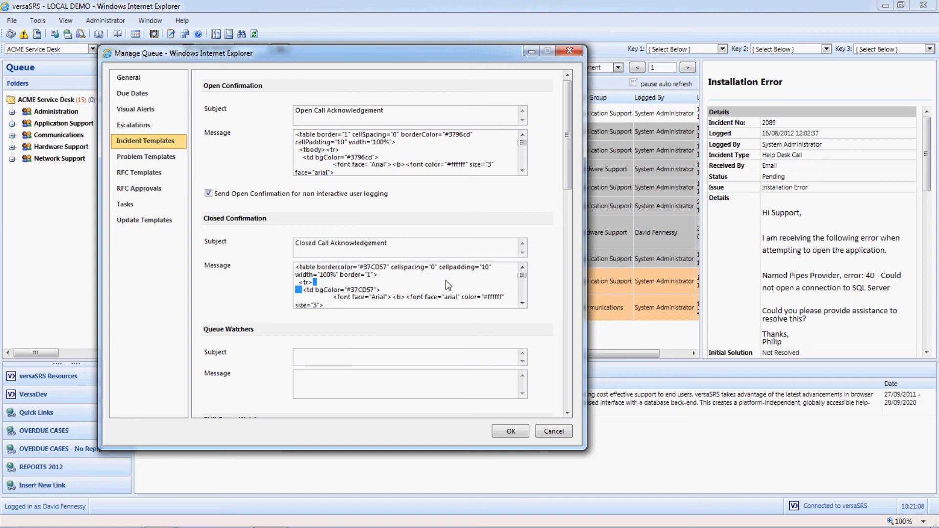
left_click_drag(568, 176, 557, 269)
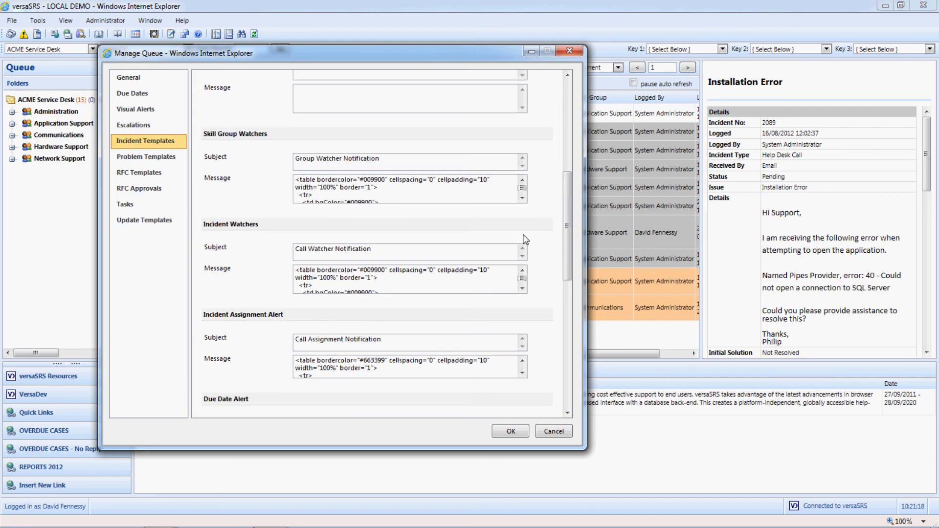
double_click(483, 195)
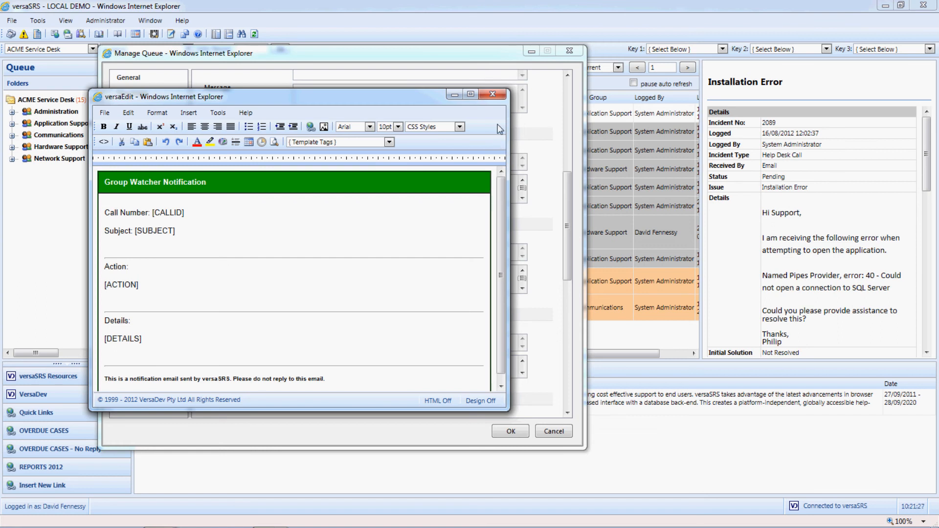
left_click(493, 94)
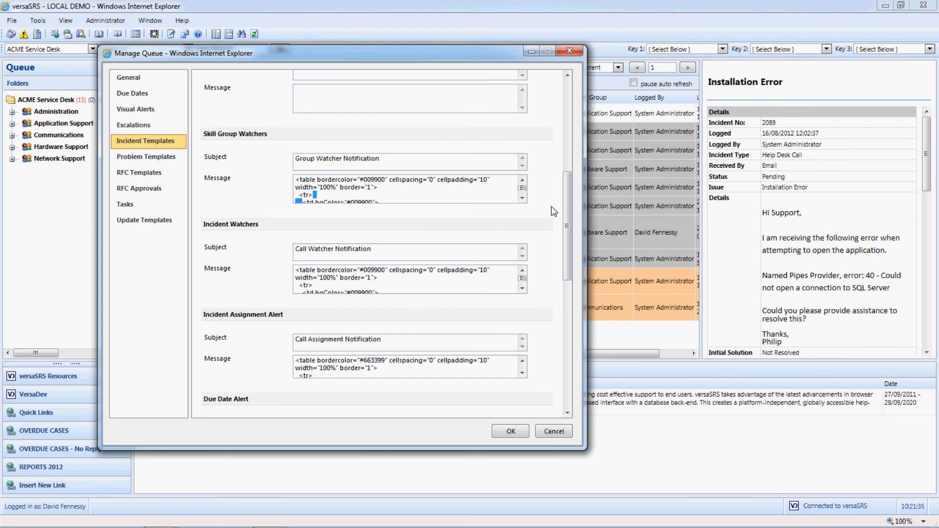
Step: View the Due Date Alert message in the editor, close it, and examine the remaining incident templates down to Escalation Notification
left_click_drag(566, 231, 561, 289)
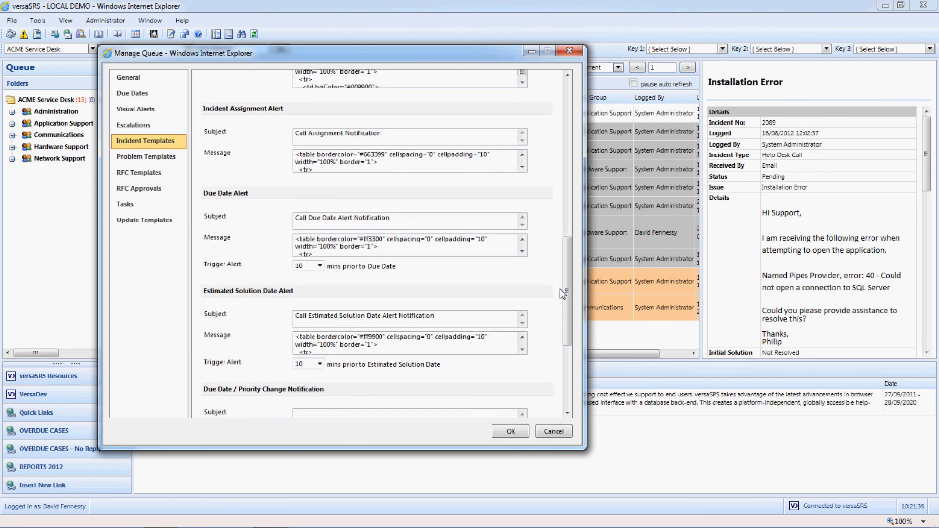
double_click(454, 245)
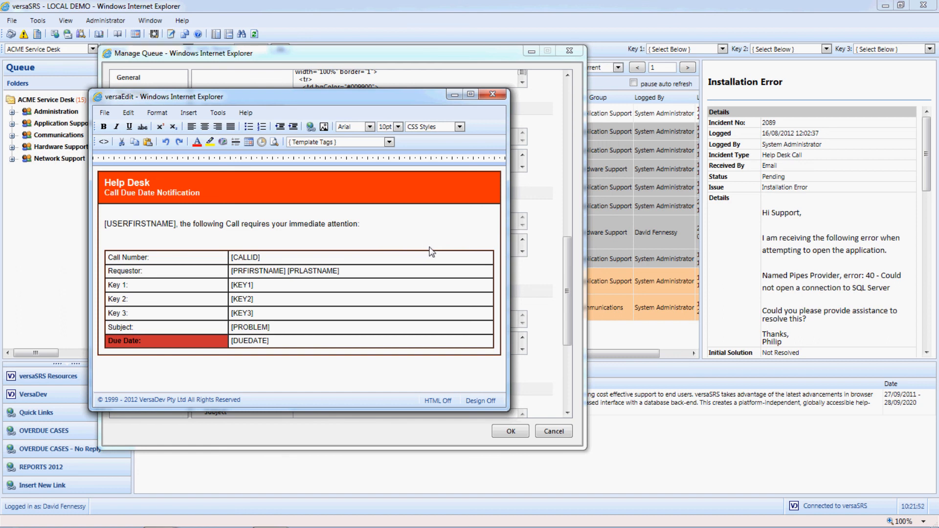
left_click(501, 98)
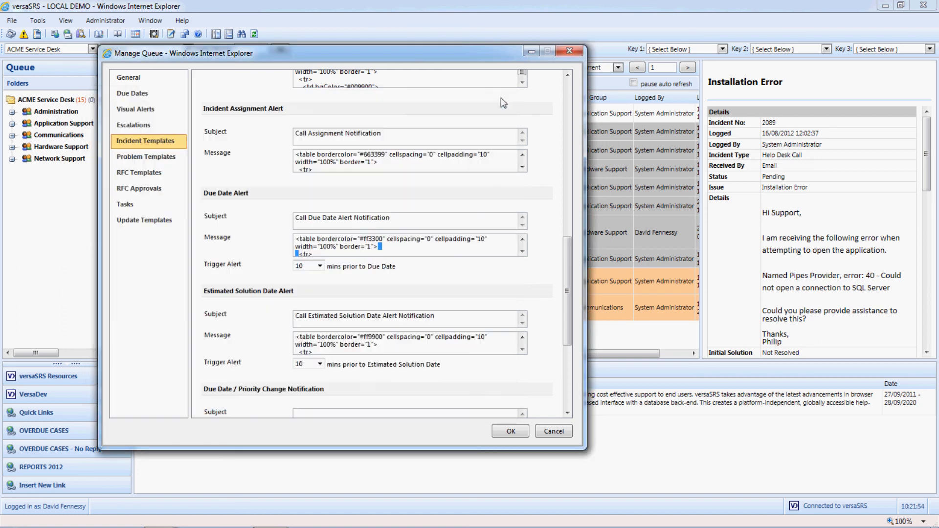
left_click_drag(565, 246, 566, 309)
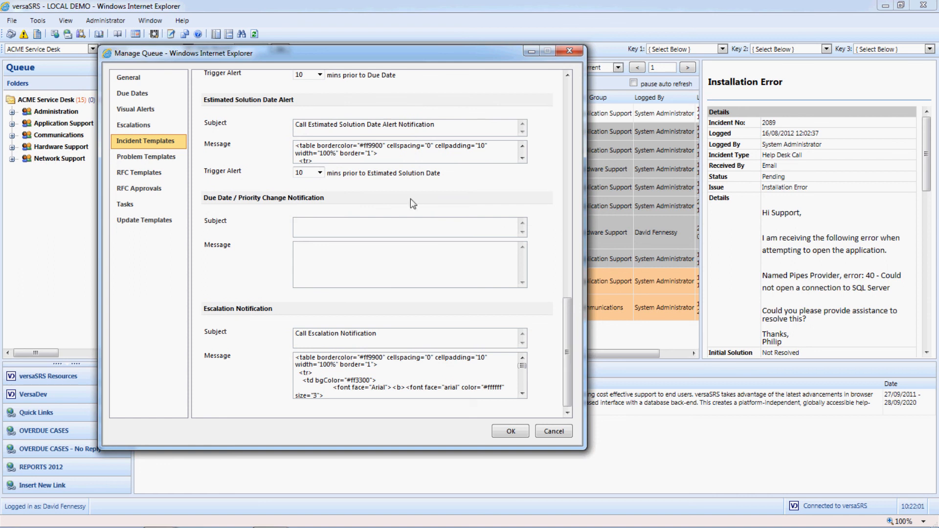